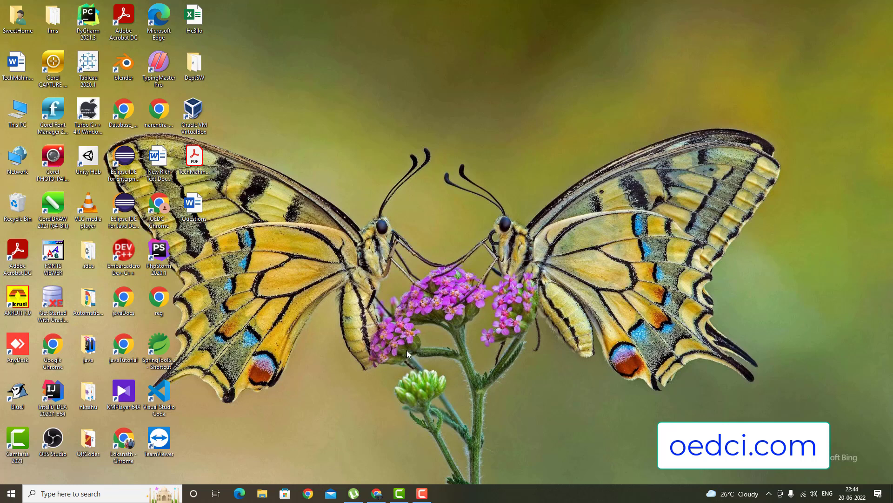
Launch Word with the winword command and create a new blank document.
key(super+r)
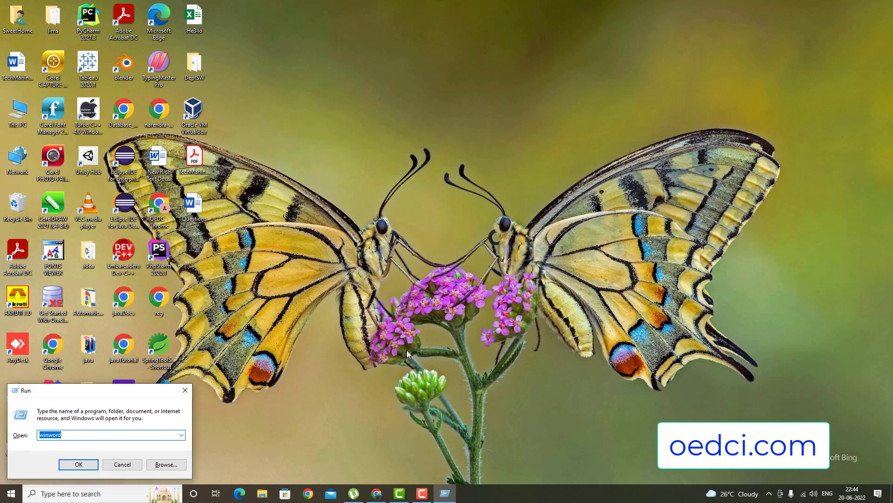
text(winword)
key(Return)
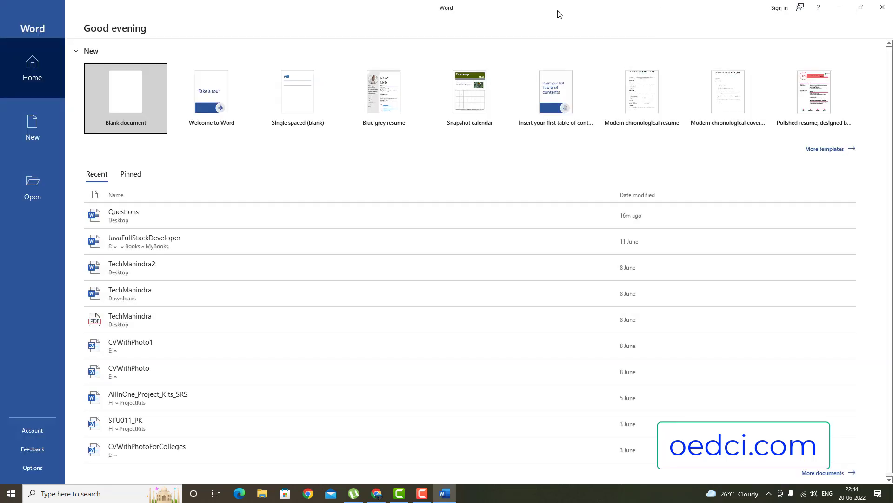
key(ctrl+n)
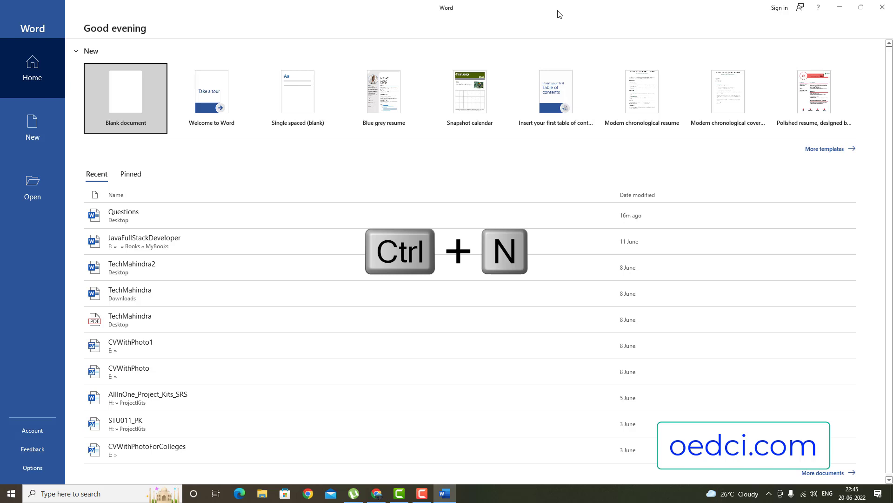
key(ctrl+n)
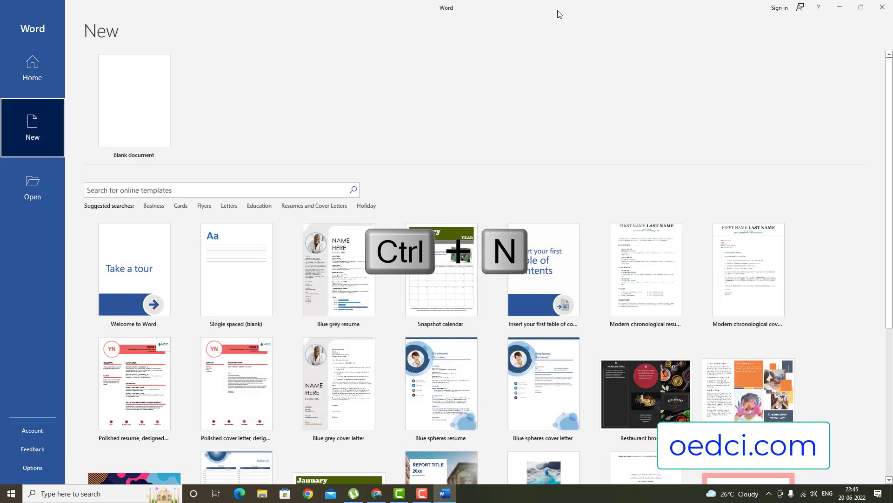
click(149, 117)
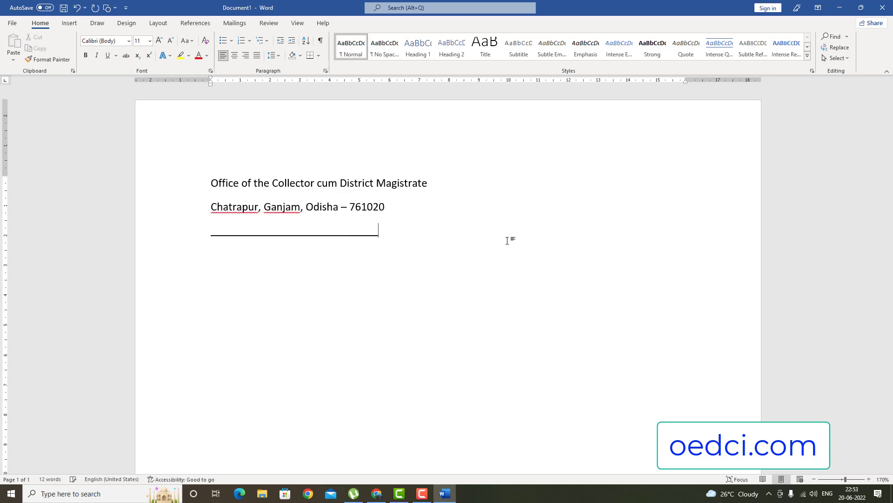
Insert a full-width horizontal line below the two-line office heading by converting a row of underscores.
text(__________________________________________________________)
key(BackSpace)
key(Return)
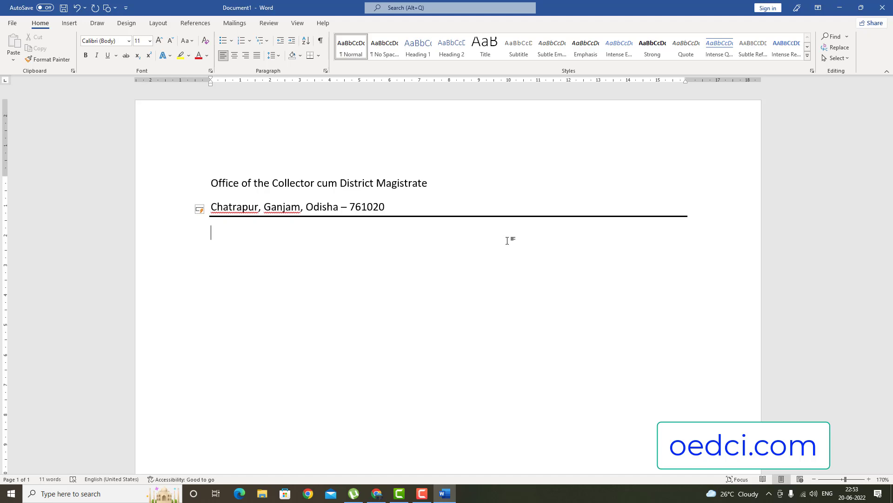
Enter Letter No : 248/65-AD/12 and Date : 20.06.2022, then "To" with "The Superintendent of Police," indented one tab stop below it.
text(Letter No : 248/65-AD/12)
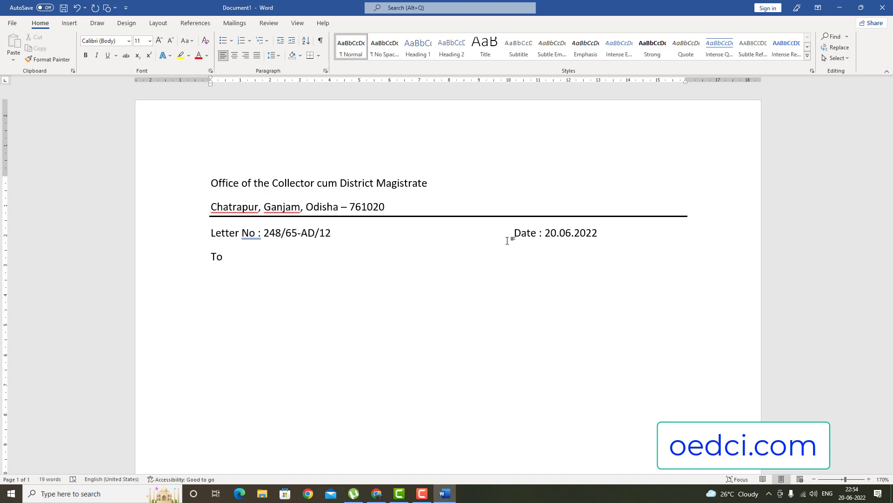
key(Return)
key(Tab)
text(The Super)
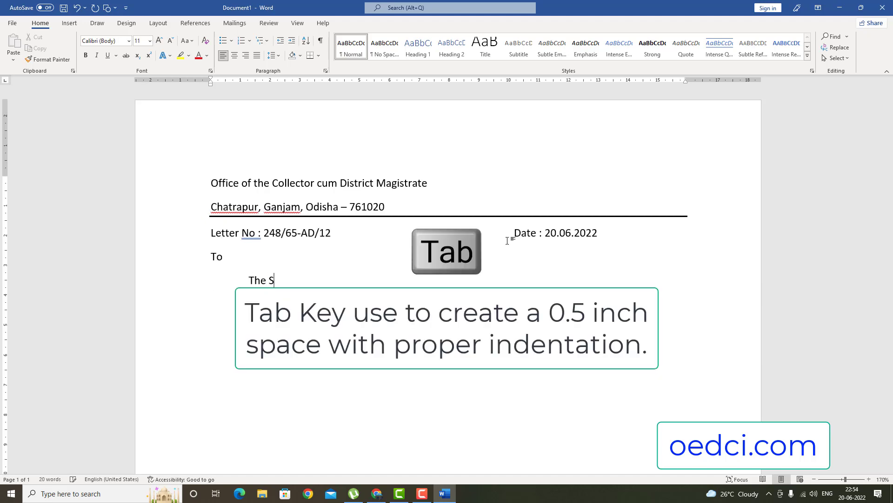
text(intendent of Police,)
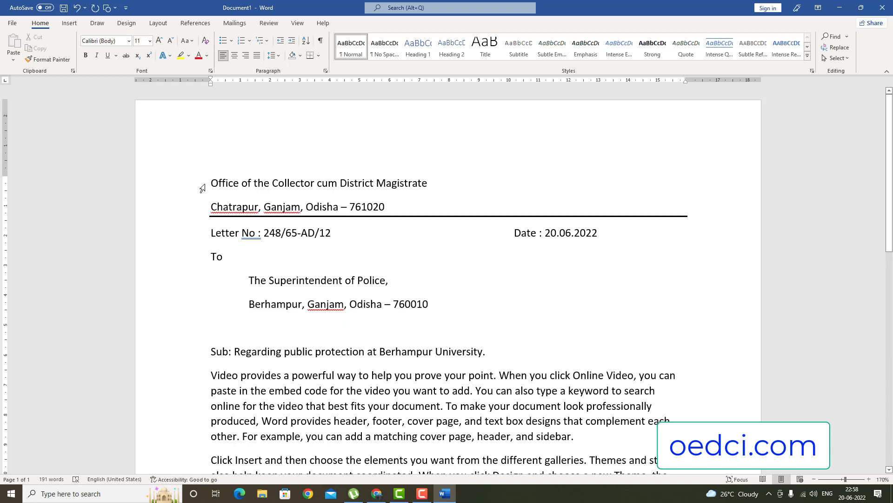
Centre the two office heading lines above the horizontal line.
drag(174, 188, 171, 210)
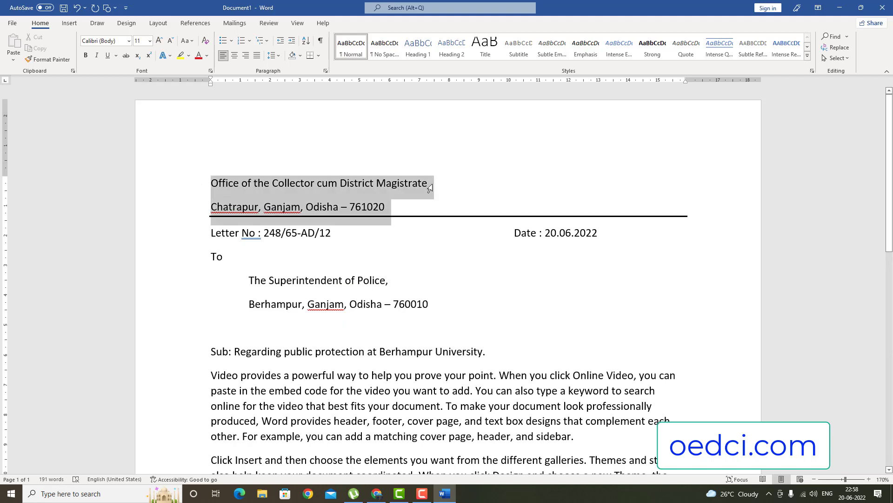
key(ctrl+e)
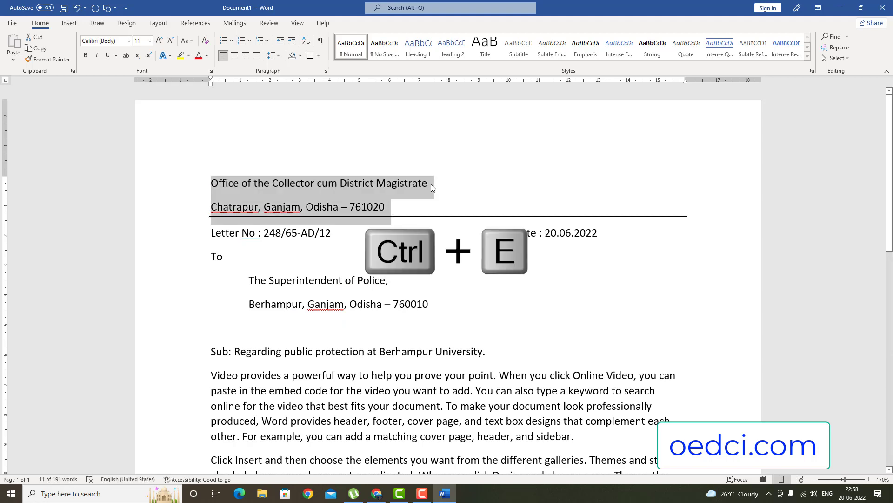
key(ctrl+e)
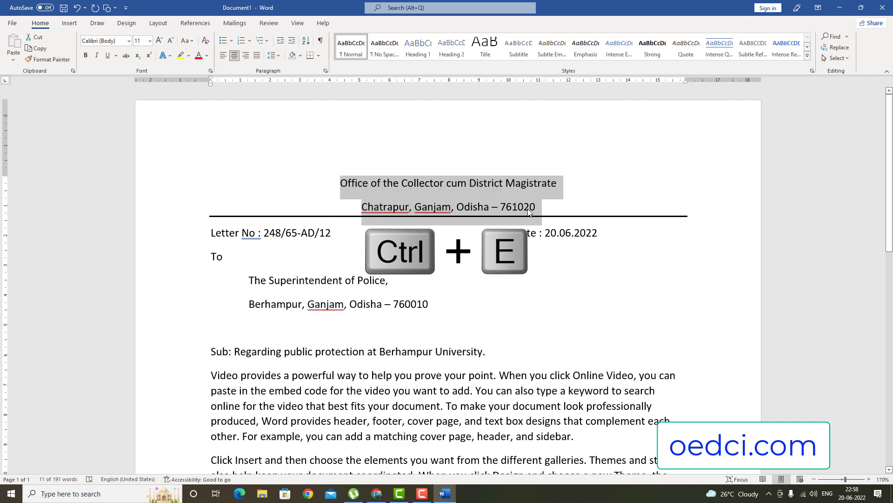
click(530, 210)
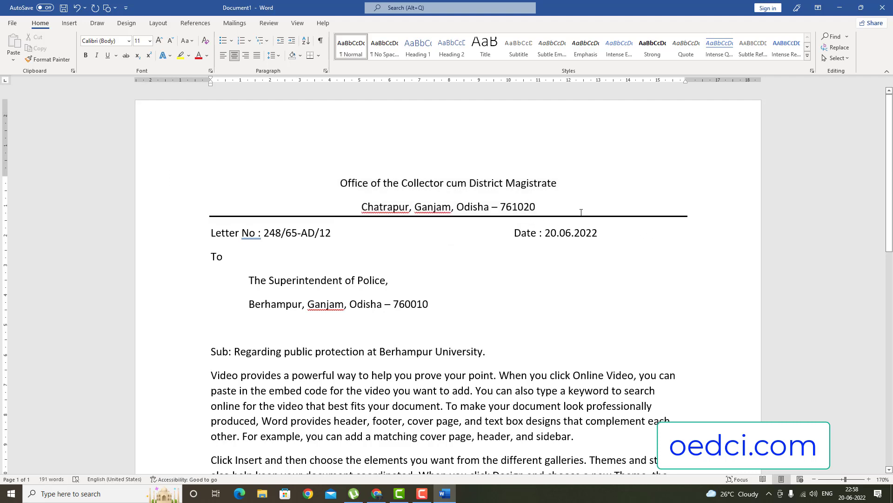
Shift the date on the letter number line two tab stops toward the right margin.
click(515, 233)
key(Tab)
key(Tab)
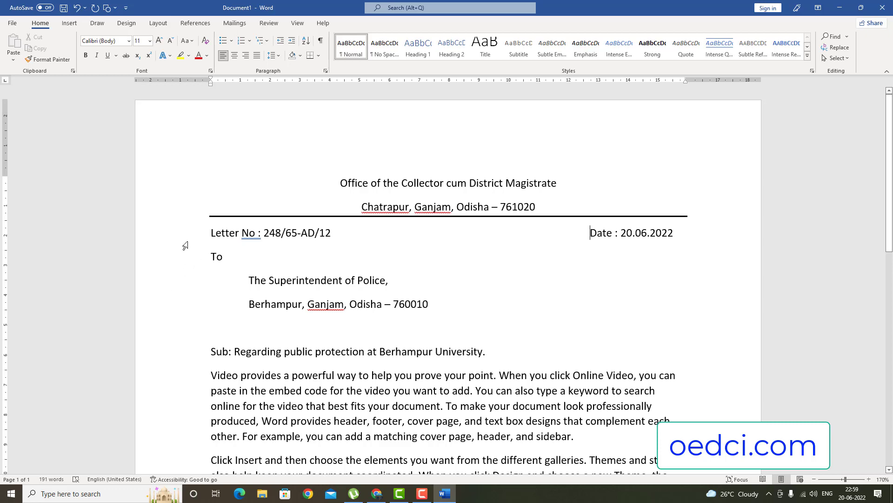
Format the entire letter in Times New Roman at size 12.
scroll(443, 419, down, 4)
scroll(442, 277, up, 4)
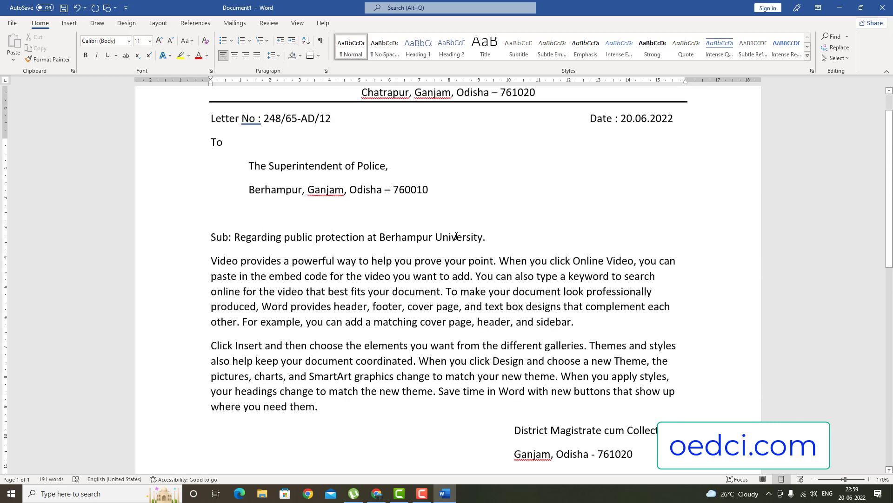
scroll(442, 277, down, 4)
scroll(439, 261, up, 4)
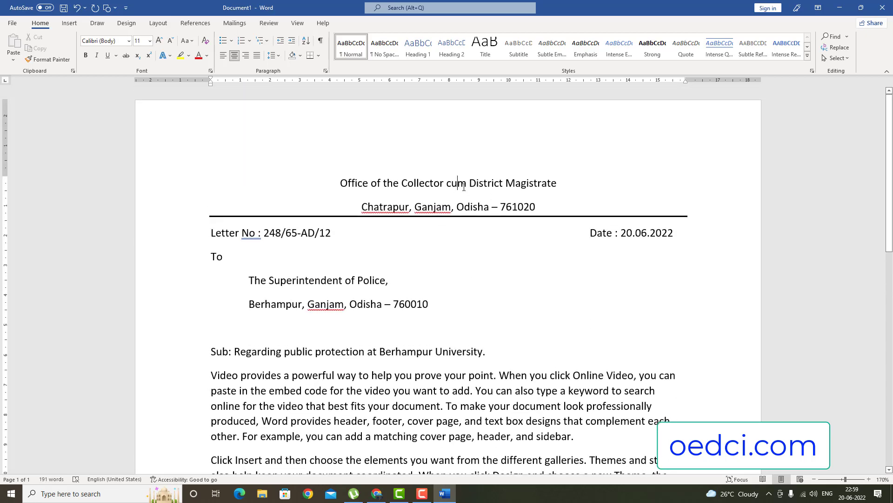
key(ctrl+a)
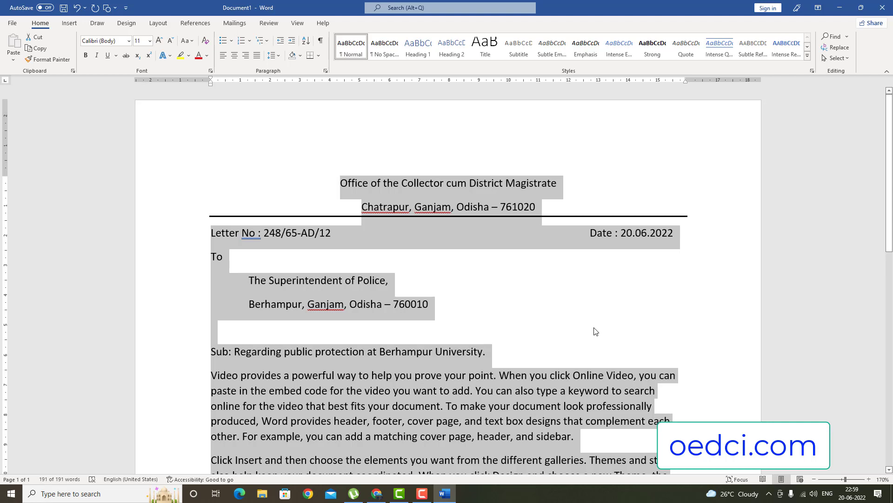
key(ctrl+d)
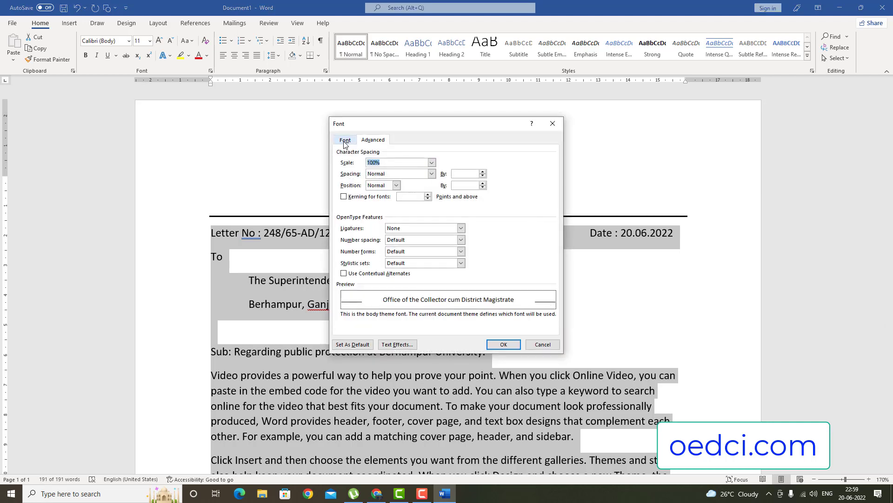
click(345, 141)
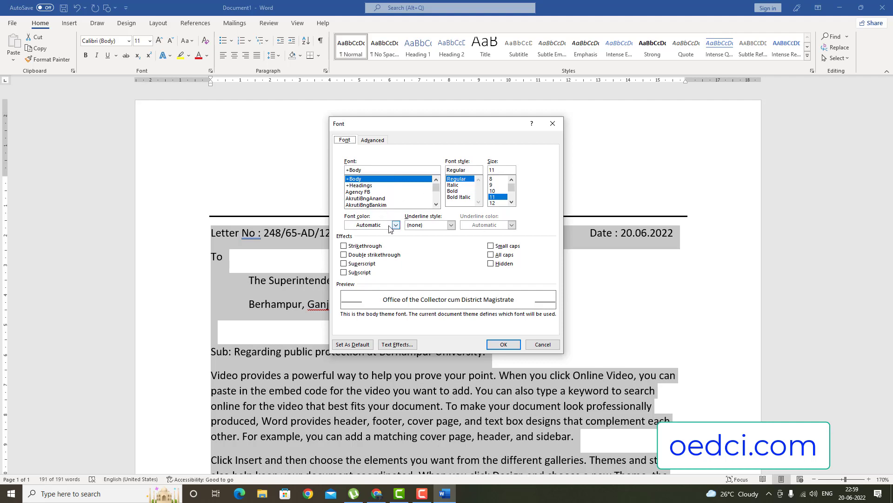
click(362, 194)
text(Times New Roman)
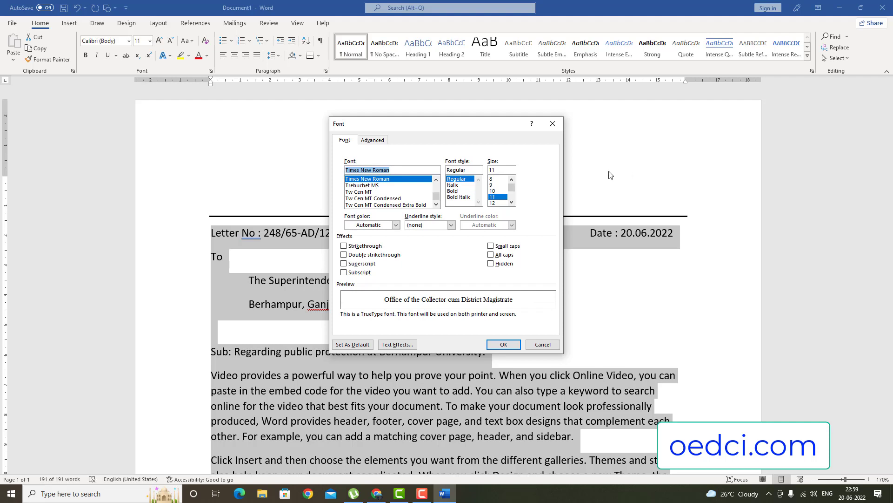
click(504, 204)
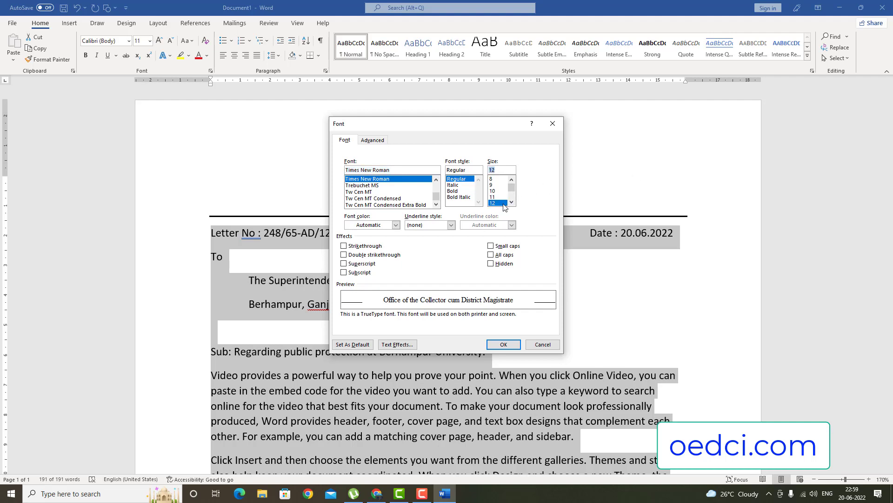
click(504, 344)
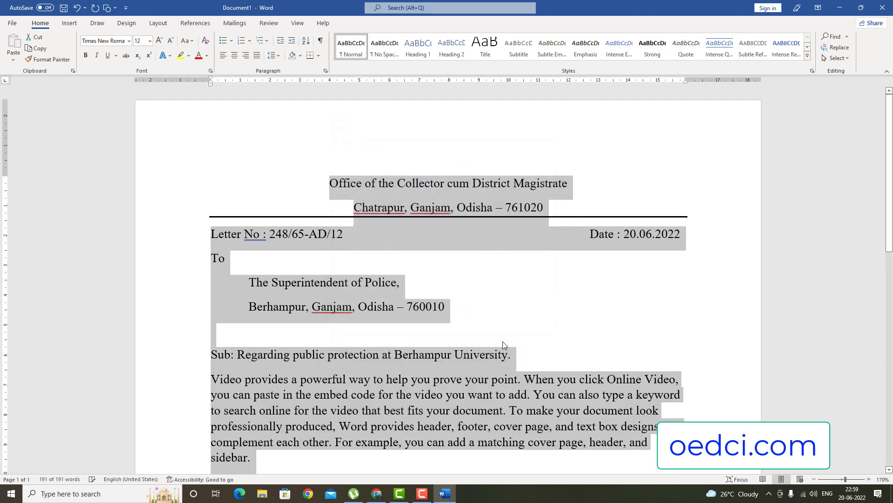
click(406, 183)
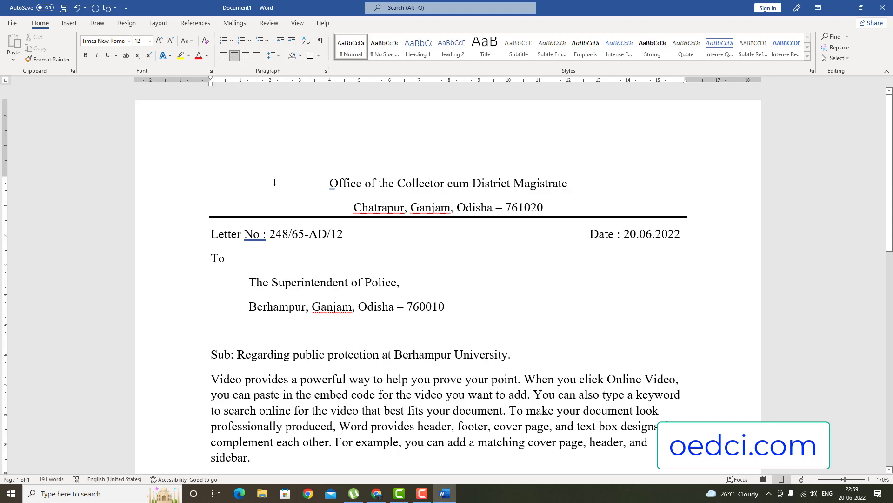
Give the two office heading lines single line spacing and 0 pt spacing after.
drag(159, 185, 162, 207)
key(ctrl+1)
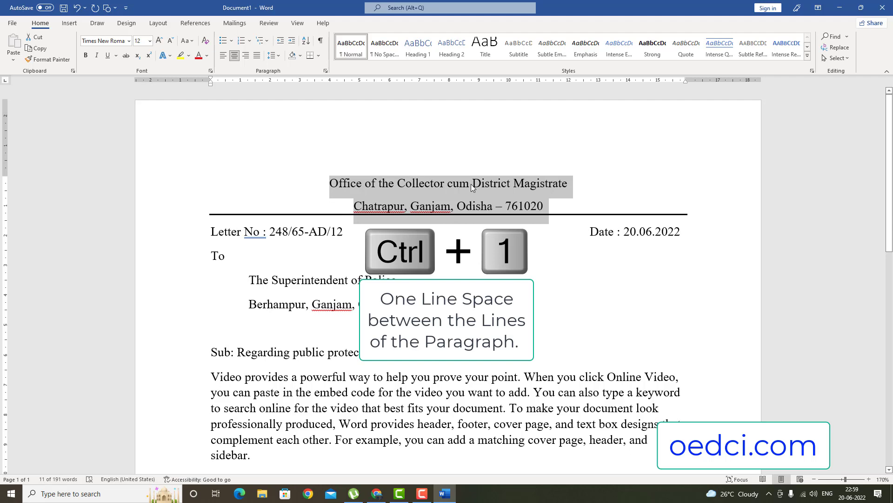
key(alt+o)
key(p)
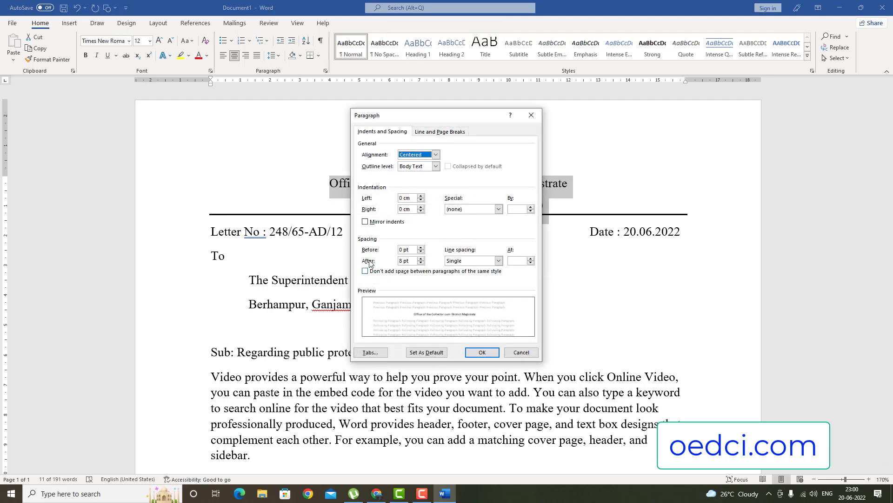
click(421, 263)
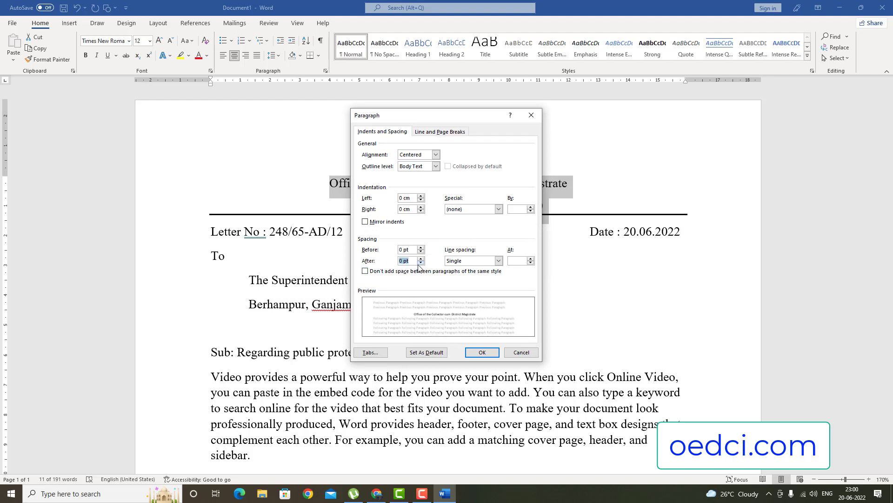
click(473, 352)
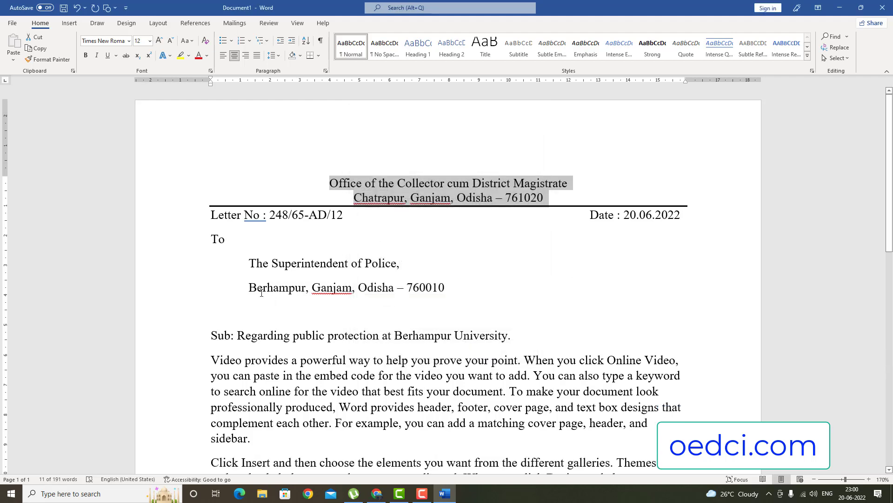
Give the two recipient address lines under "To" single line spacing and 0 pt spacing after.
drag(182, 265, 186, 286)
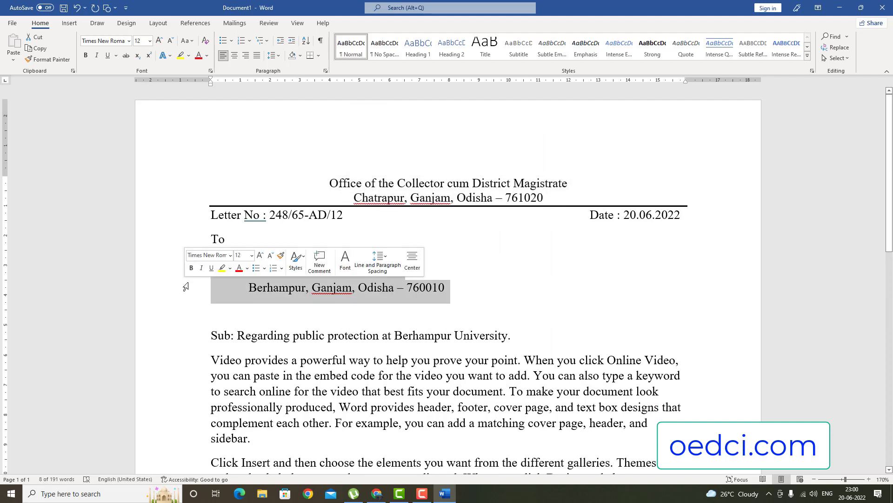
key(ctrl+1)
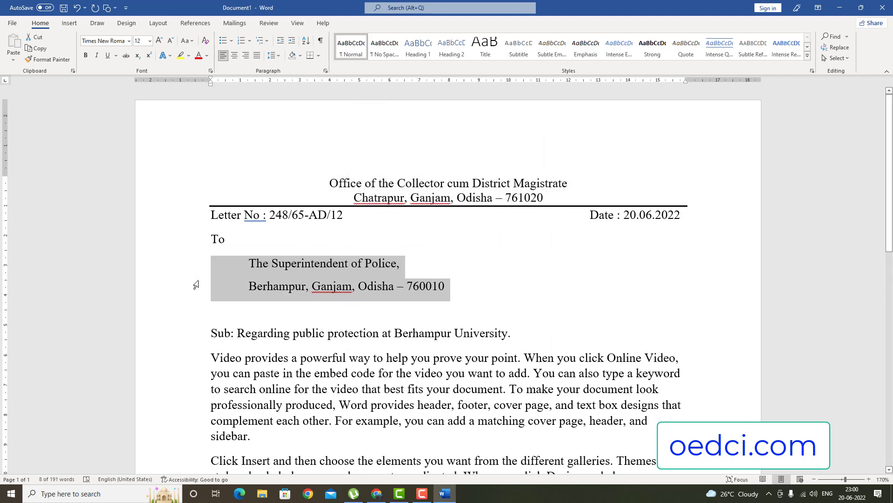
key(alt+h)
key(p)
key(g)
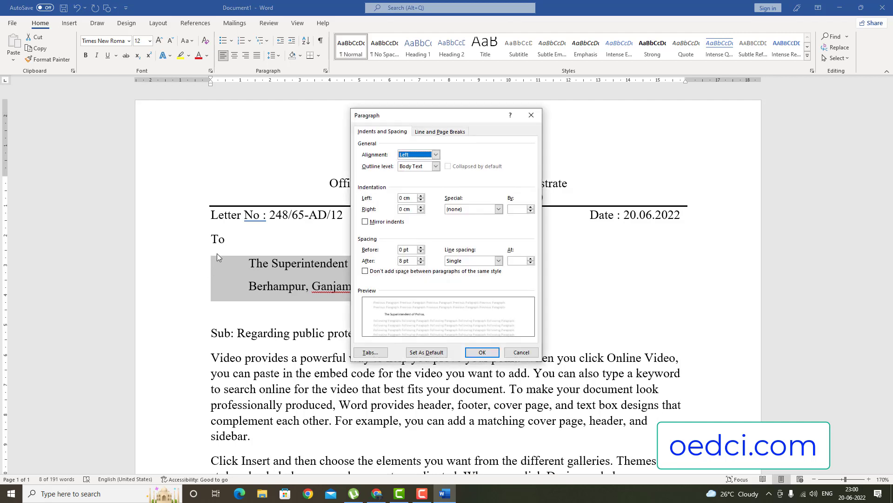
click(422, 263)
click(422, 263)
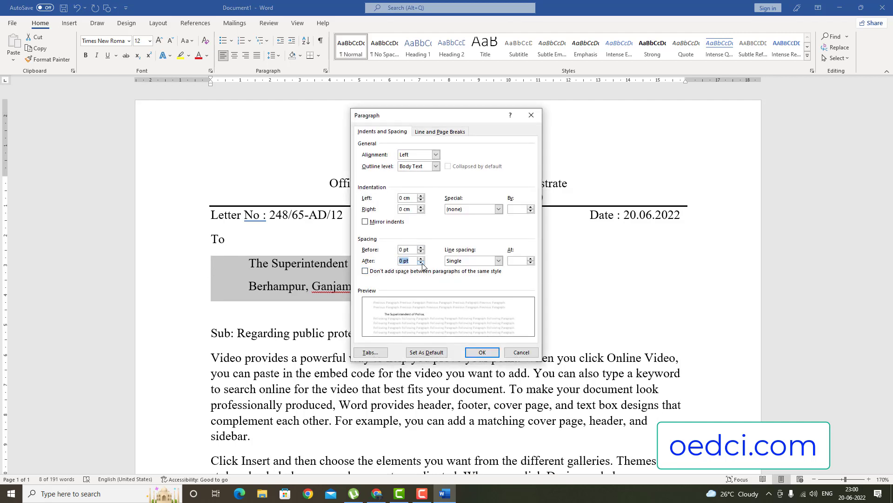
click(482, 352)
Justify the first body paragraph, which begins "Video provides a powerful way".
scroll(250, 265, down, 3)
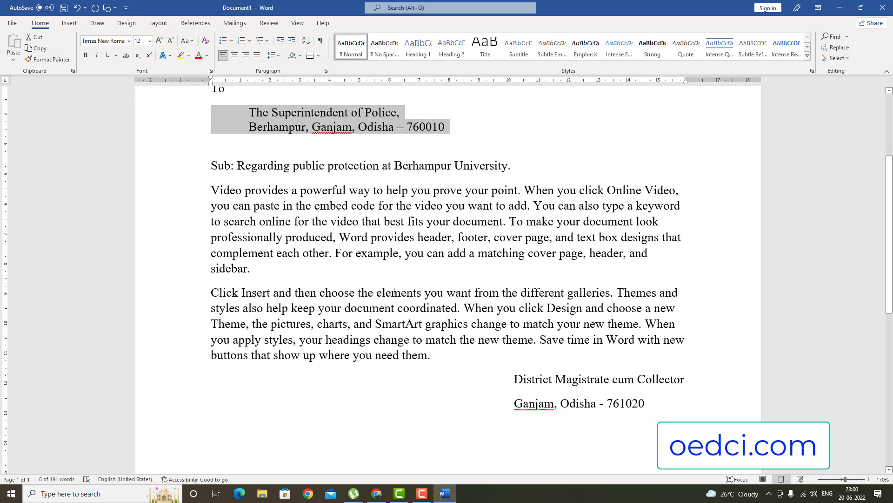
scroll(253, 244, up, 3)
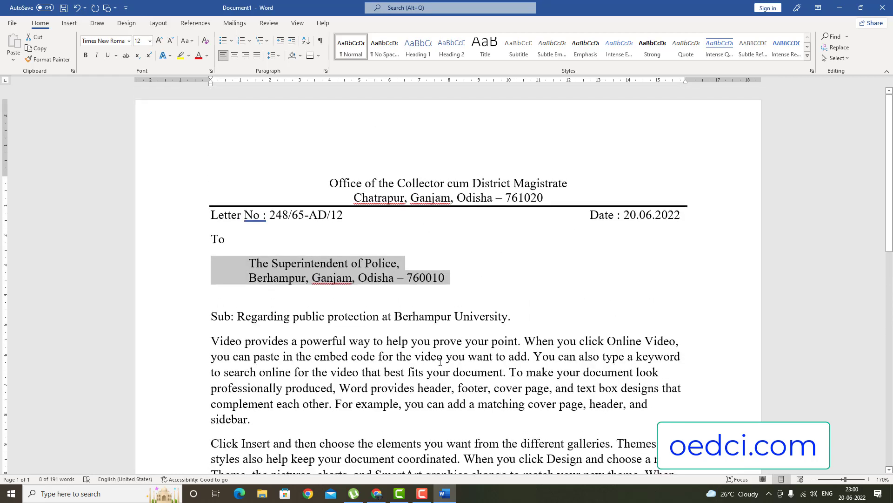
click(439, 359)
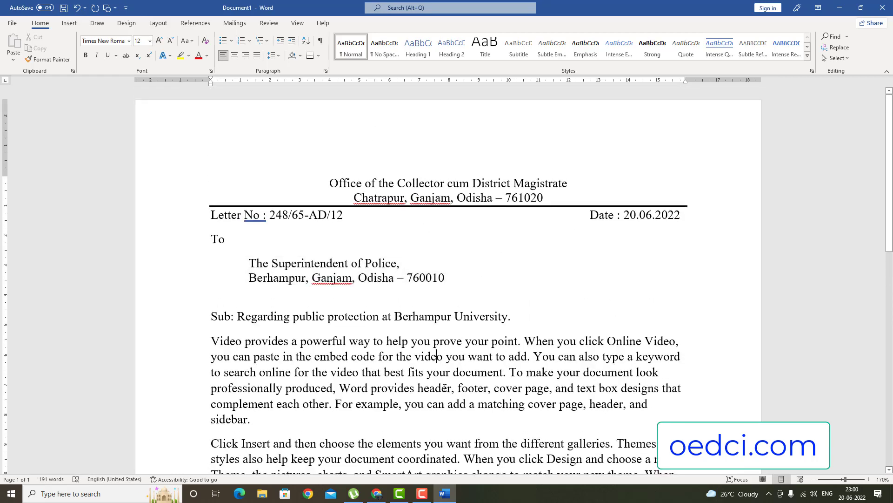
click(405, 371)
key(ctrl+j)
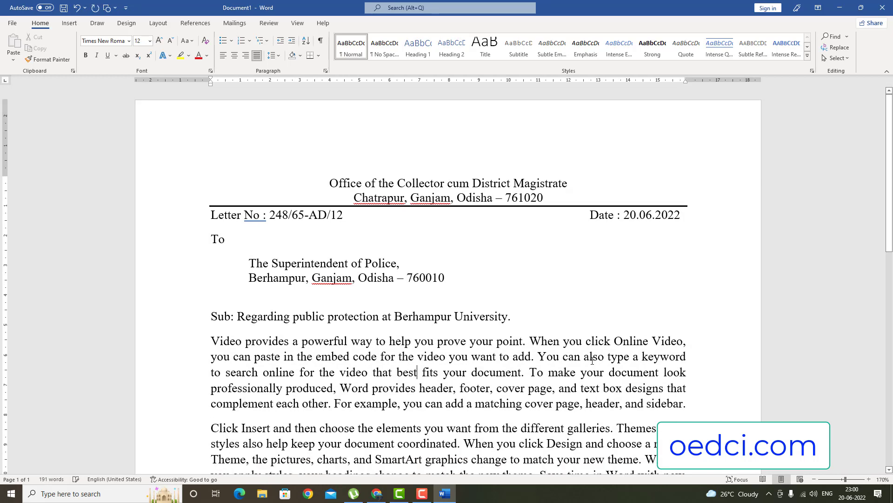
Indent the first line of both body paragraphs by one tab stop and justify the second paragraph, which begins "Click Insert".
scroll(582, 355, down, 3)
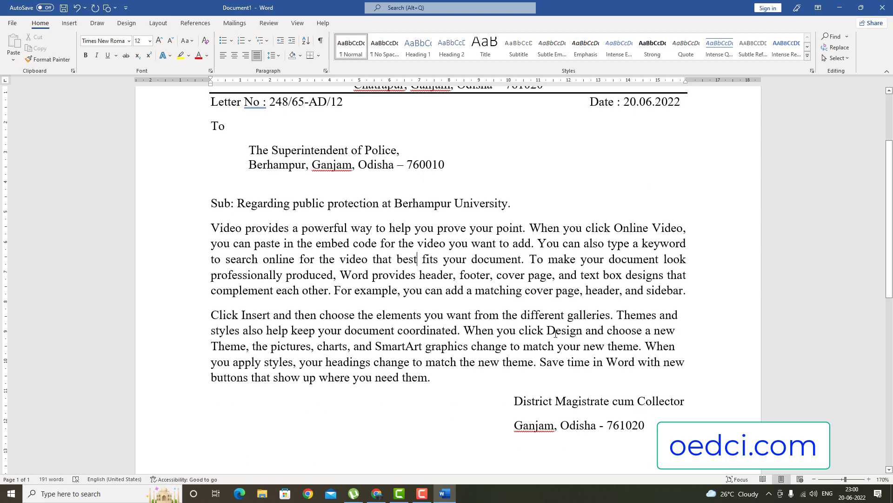
click(212, 228)
key(Tab)
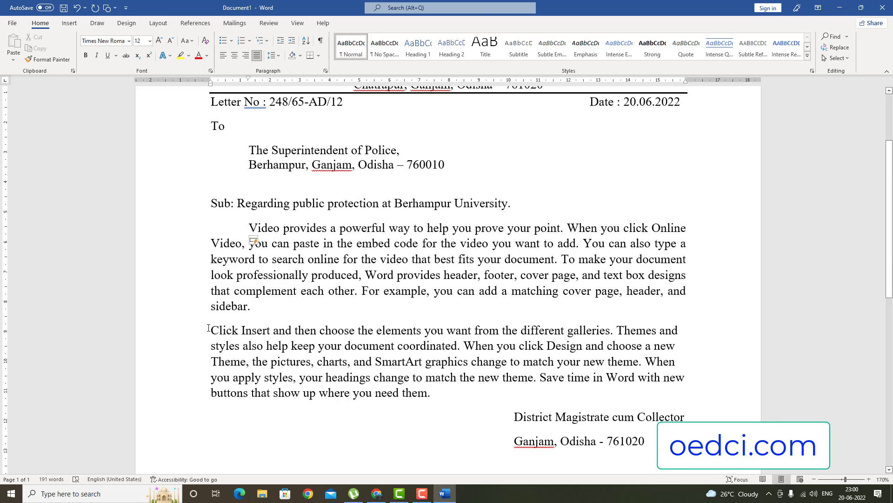
click(208, 328)
key(Tab)
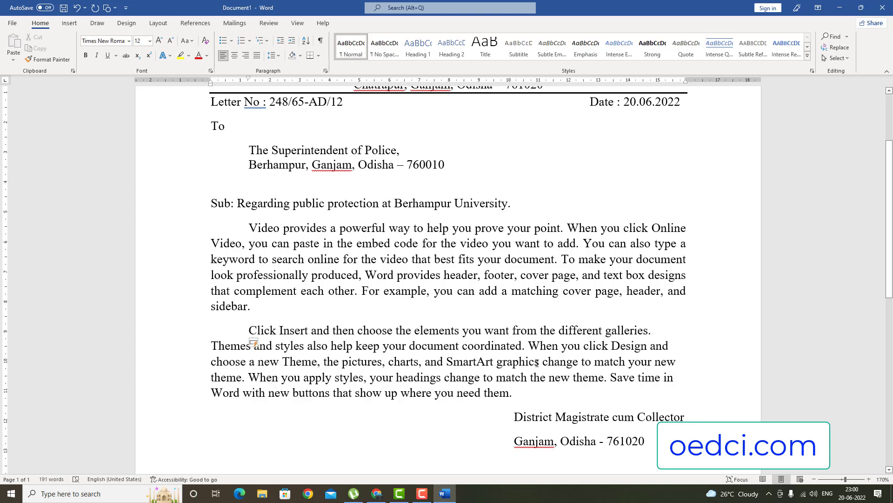
key(ctrl+j)
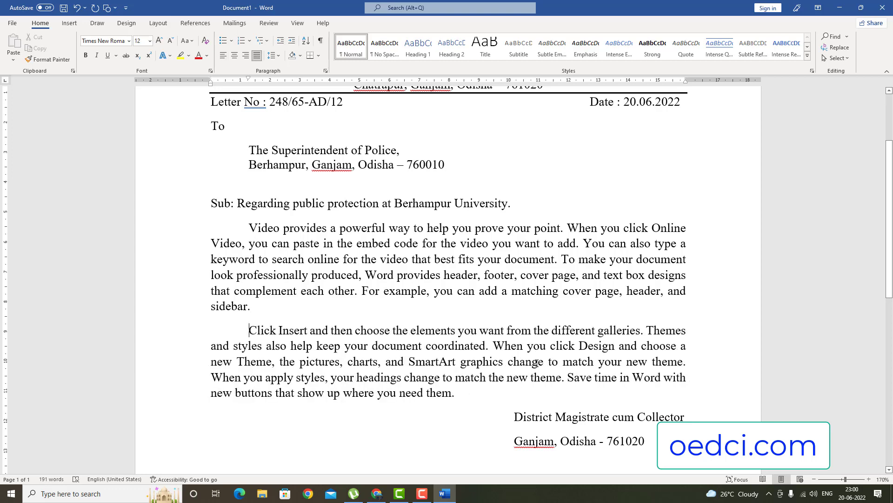
Insert an empty paragraph between the end of the second body paragraph and the signature lines.
scroll(571, 280, down, 5)
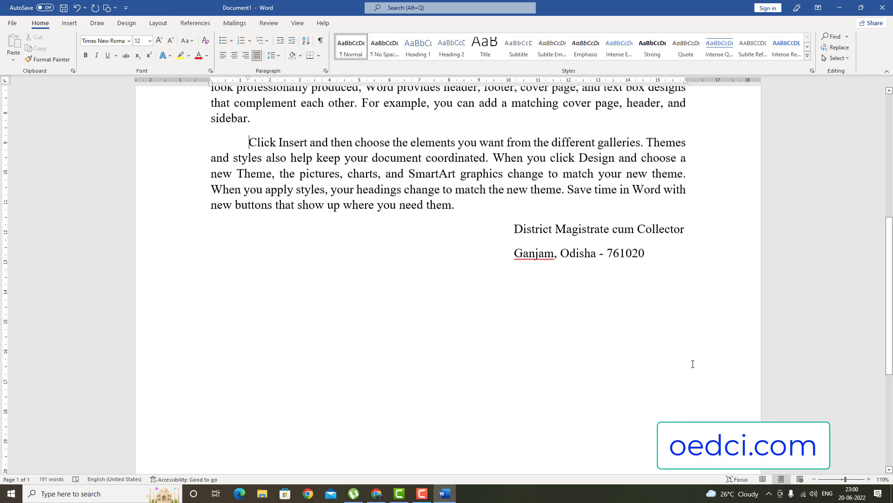
click(475, 207)
key(Return)
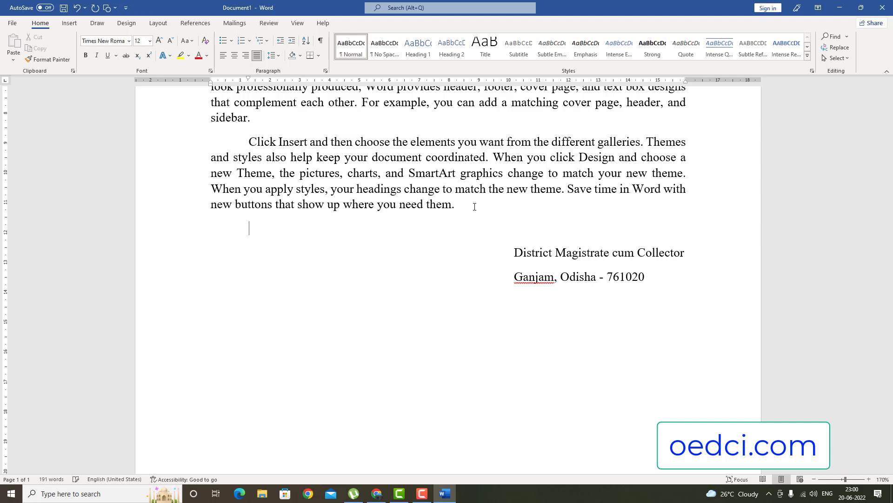
Set the spacing after to 0 pt for the two signature lines, "District Magistrate cum Collector" and the address below it.
drag(188, 258, 186, 283)
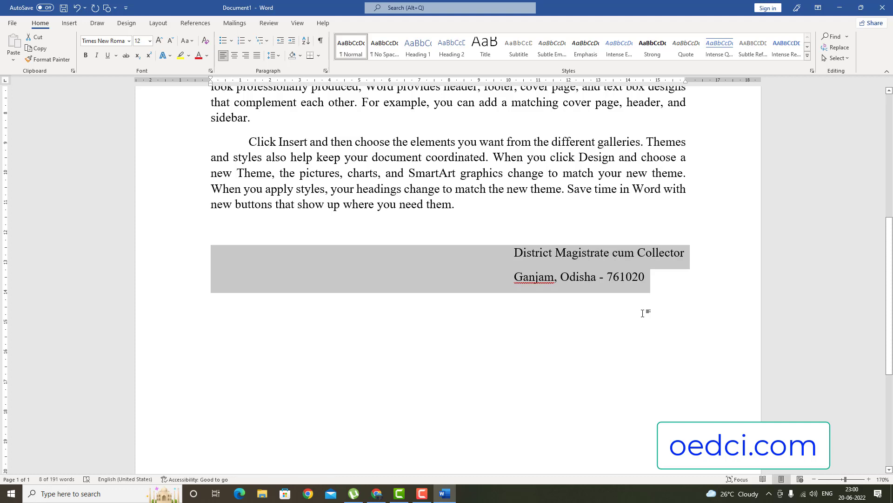
key(alt+o)
key(p)
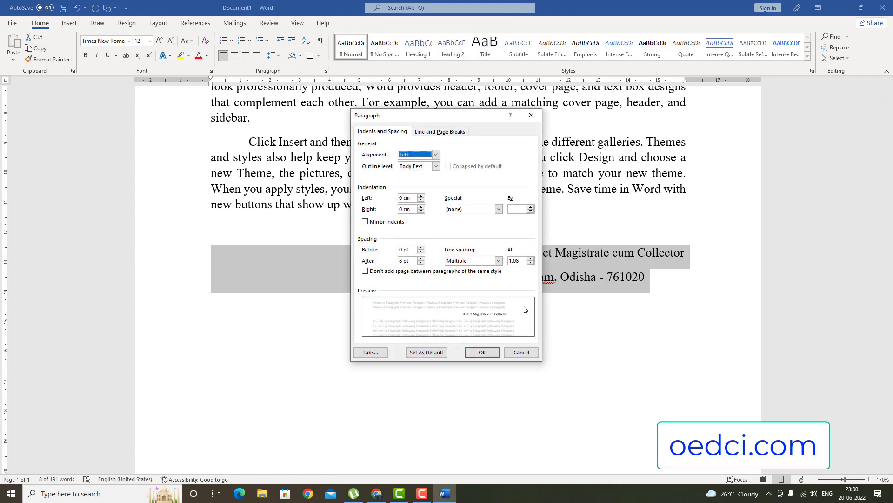
click(421, 263)
click(421, 262)
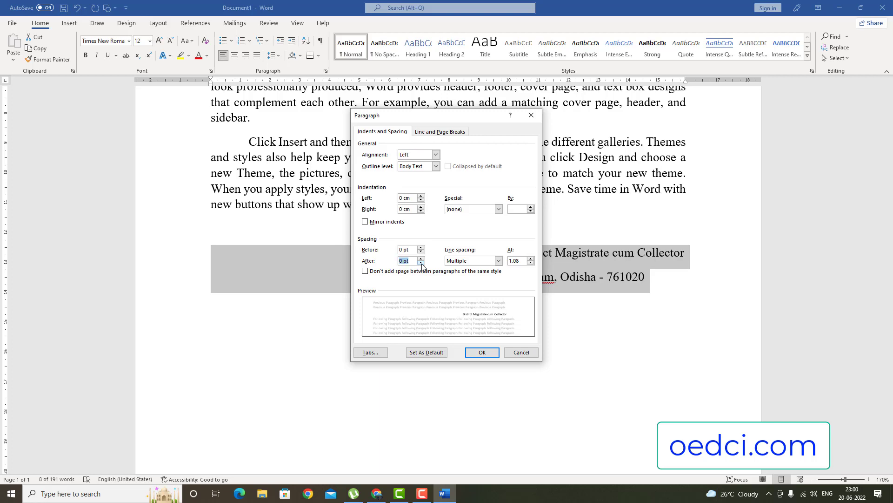
click(482, 353)
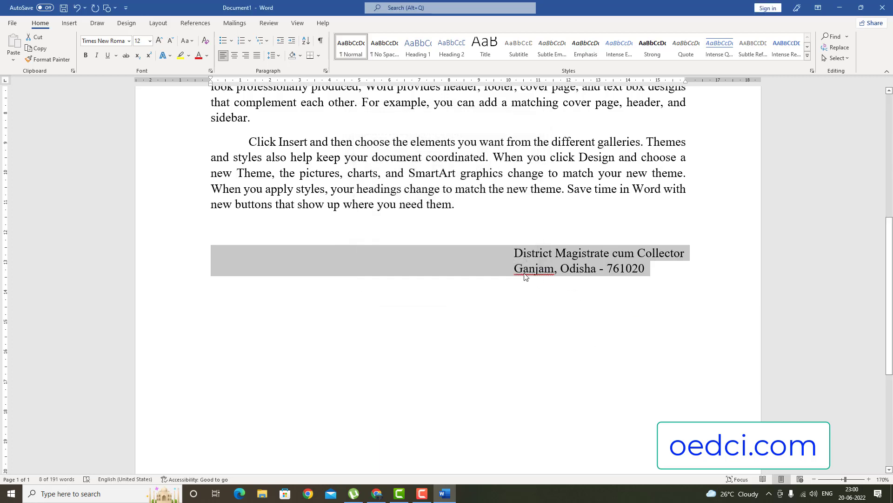
click(523, 272)
Insert an empty line between the heading's border line and the "Letter No" line.
scroll(400, 240, up, 10)
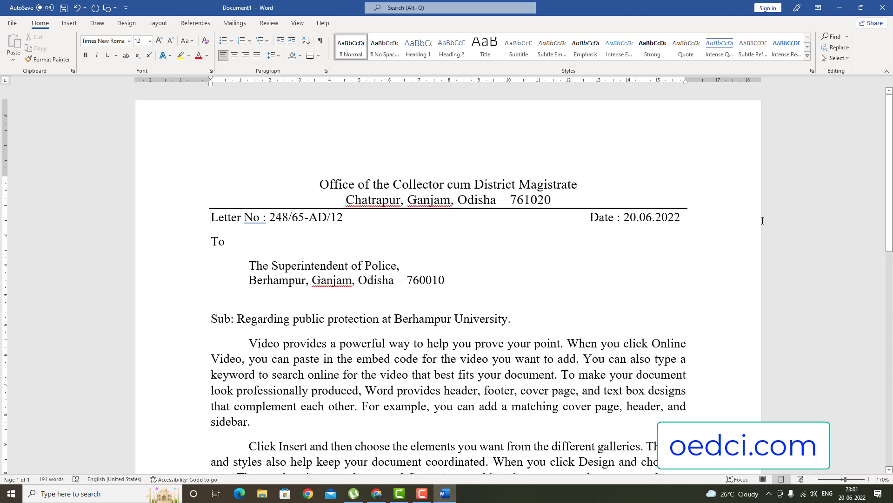
key(Return)
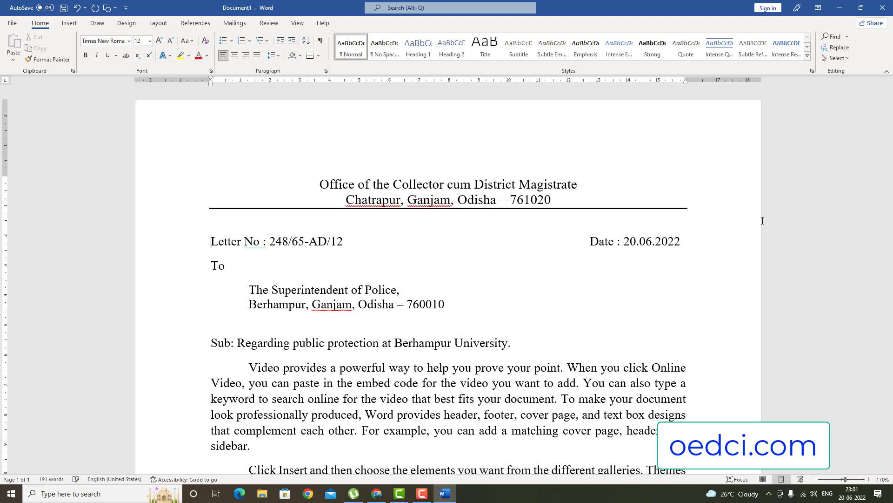